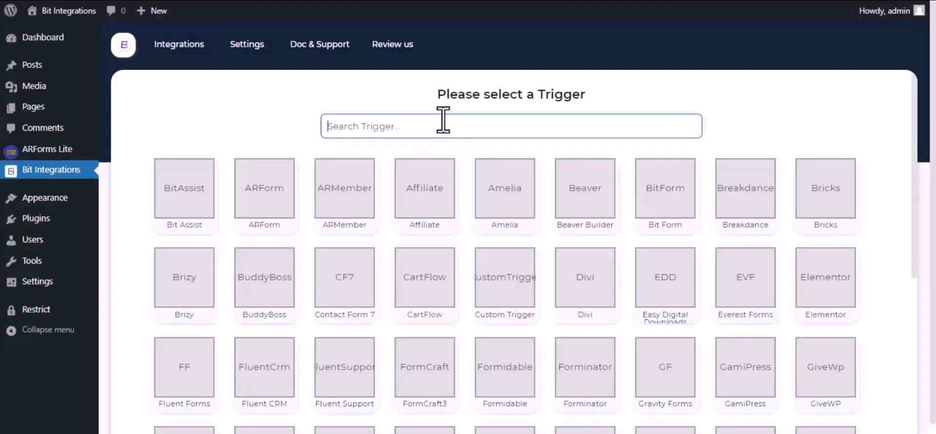
# Search the triggers for ARForm and select it
pyautogui.write('A')
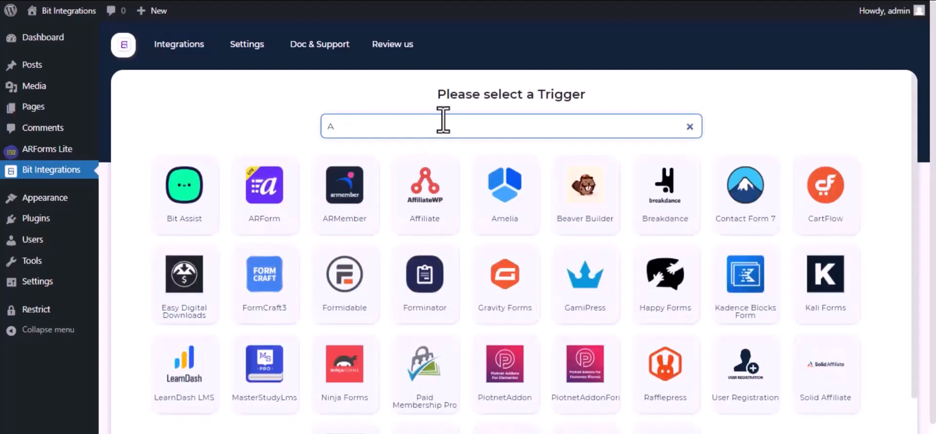
pyautogui.write('rfo')
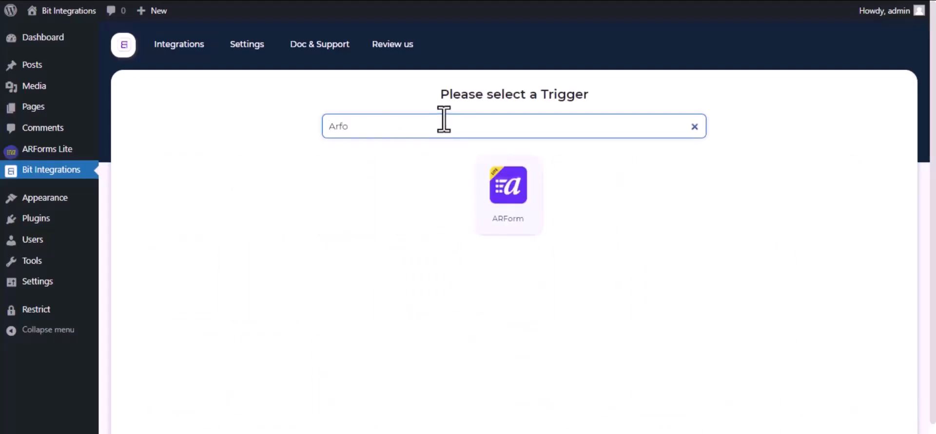
pyautogui.click(509, 188)
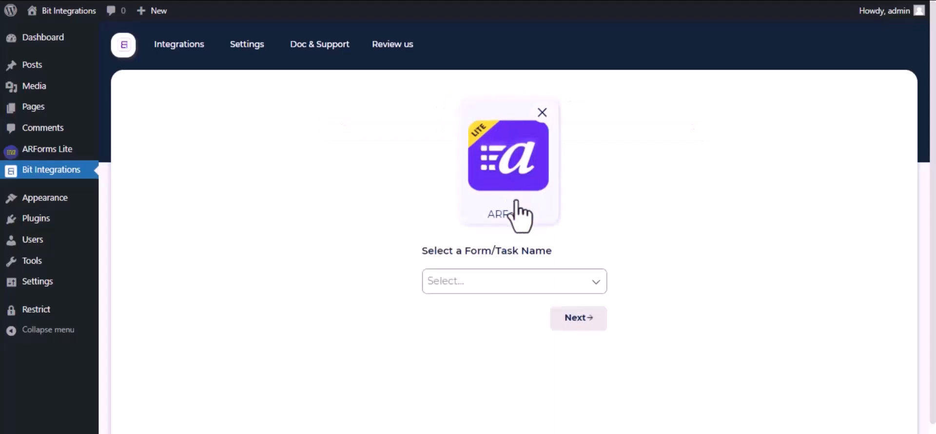
# Choose Contact Form as the ARForm form and continue
pyautogui.click(524, 285)
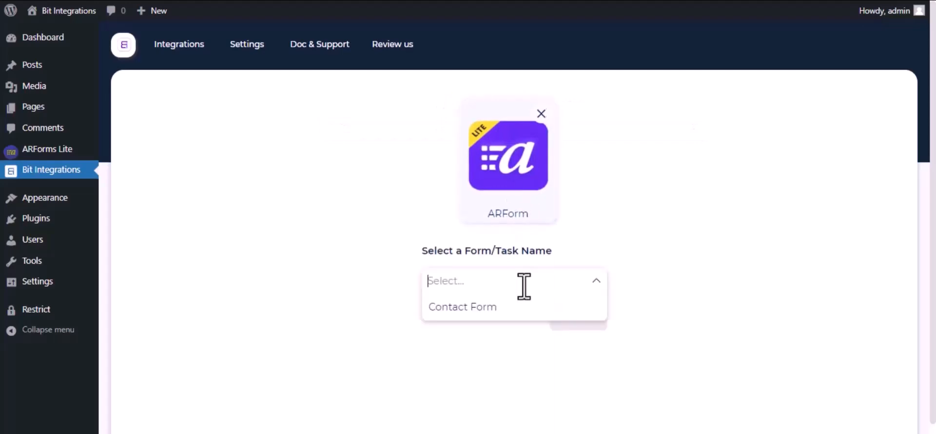
pyautogui.click(497, 309)
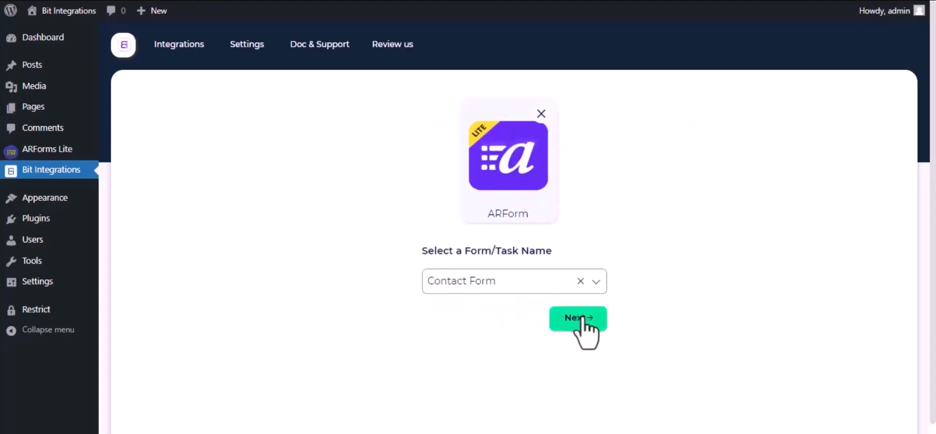
pyautogui.click(581, 317)
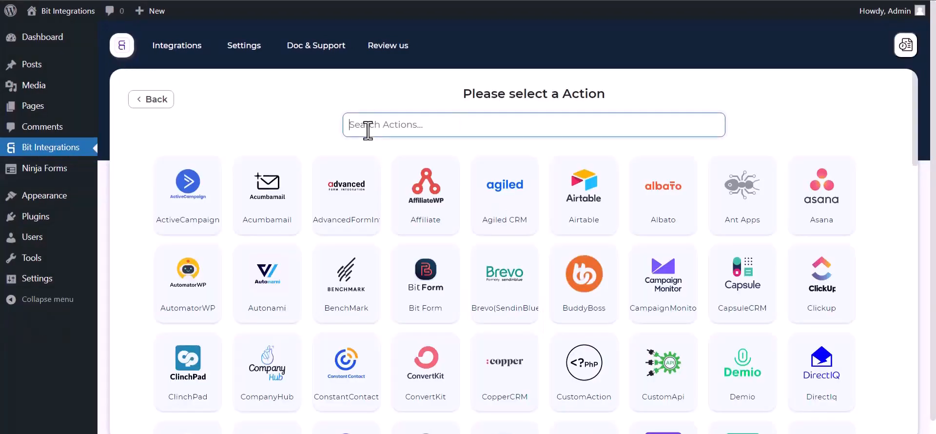
# Search the actions for Perfex and select PerfexCRM
pyautogui.write('perf')
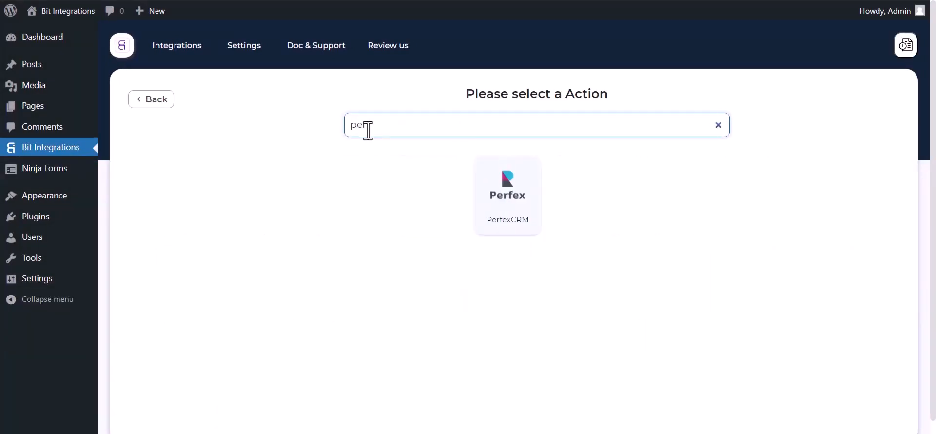
pyautogui.click(511, 217)
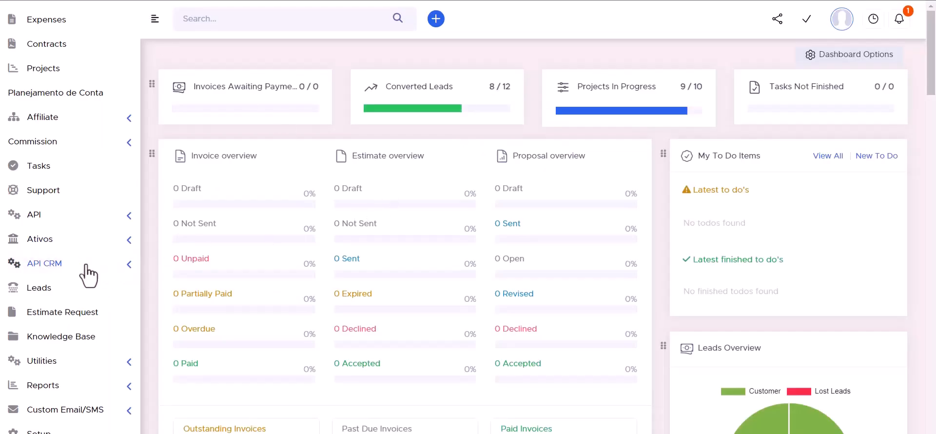
# Switch to the Perfex CRM admin and open the API CRM Manager page
pyautogui.click(128, 268)
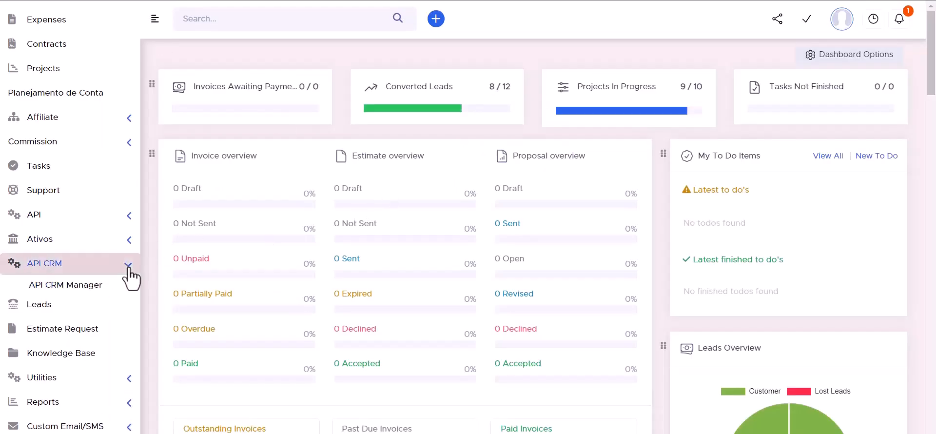
pyautogui.click(73, 285)
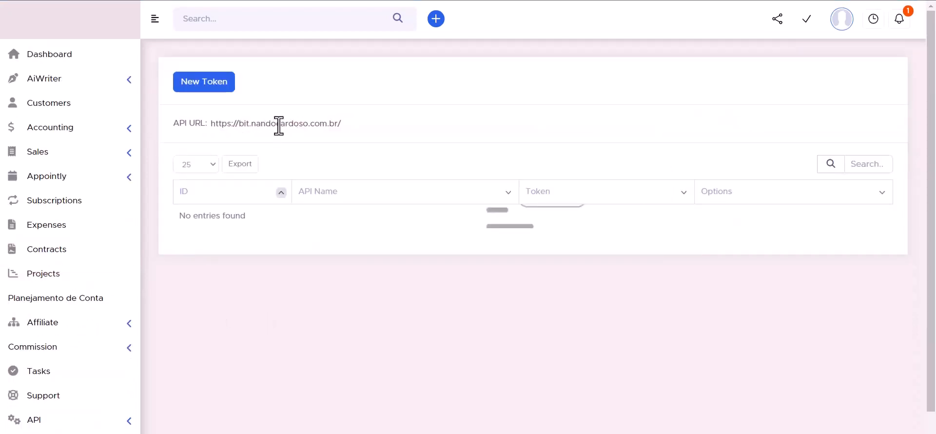
# Copy the Perfex API URL and paste it into the Access API URL field of the PerfexCRM integration
pyautogui.doubleClick(253, 125)
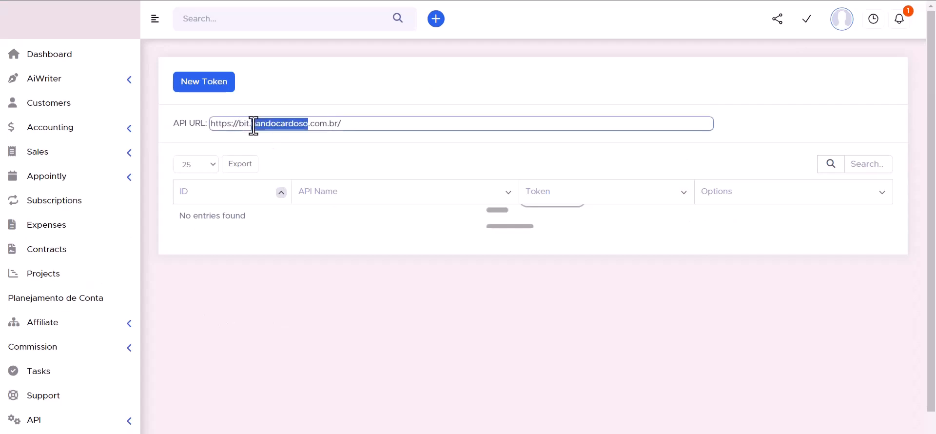
pyautogui.tripleClick(254, 126)
pyautogui.hotkey('ctrl', 'c')
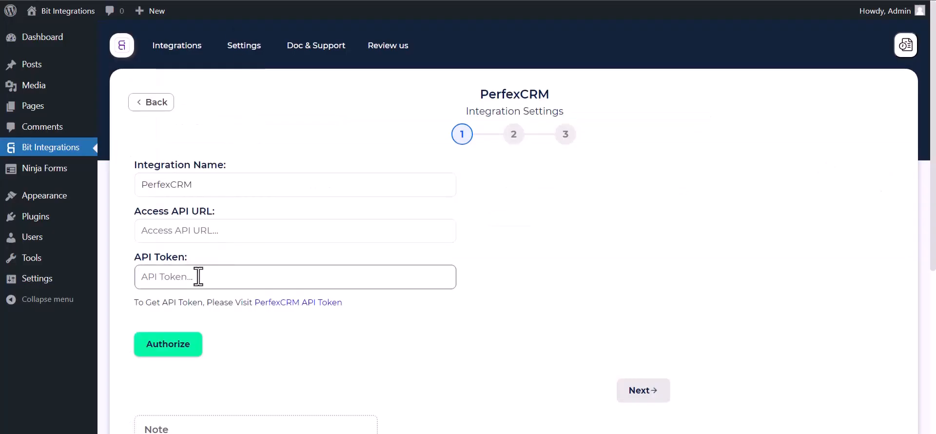
pyautogui.click(198, 239)
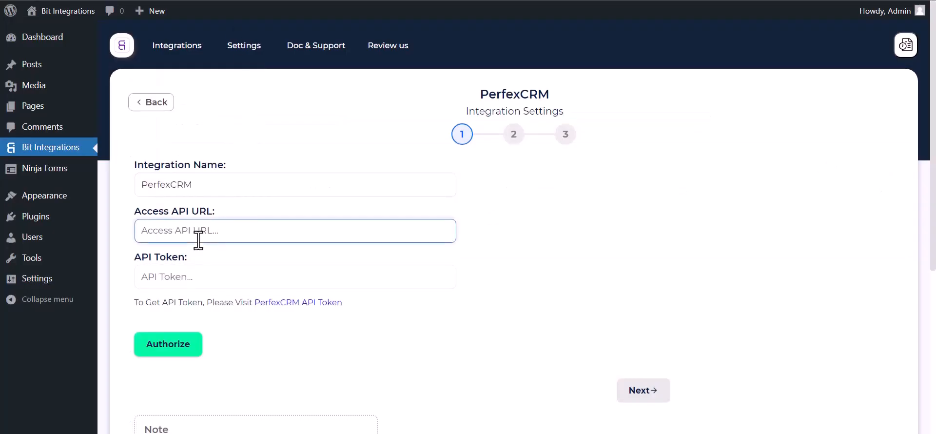
pyautogui.hotkey('ctrl', 'v')
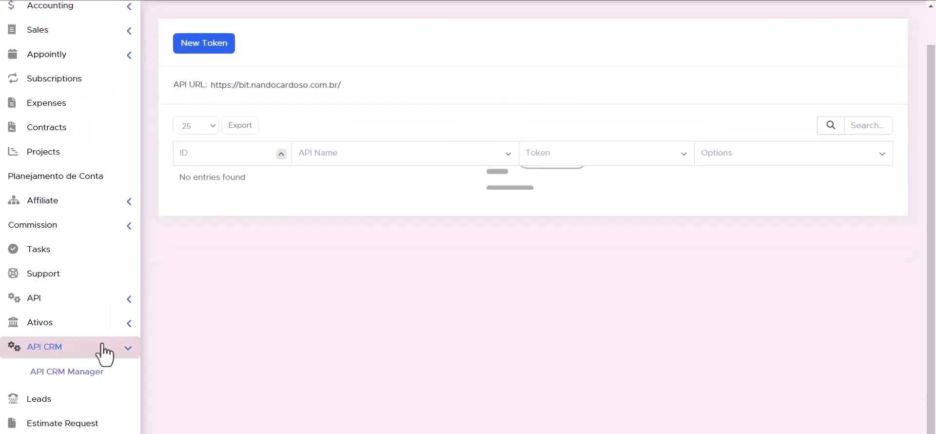
# Open API Management and start a new token with the API name Bit Integrations
pyautogui.click(130, 300)
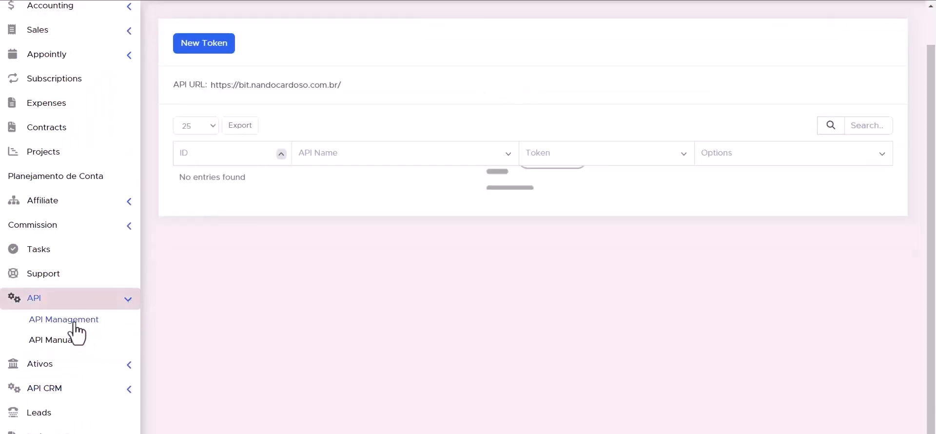
pyautogui.click(76, 325)
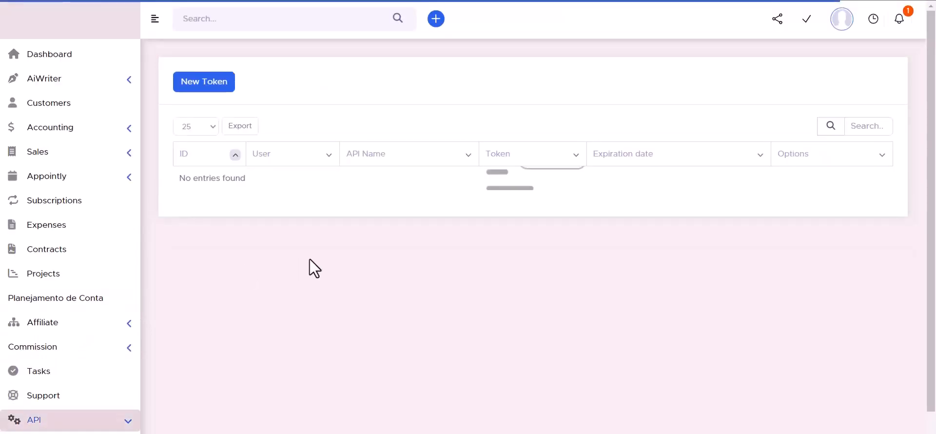
pyautogui.click(204, 92)
pyautogui.click(429, 251)
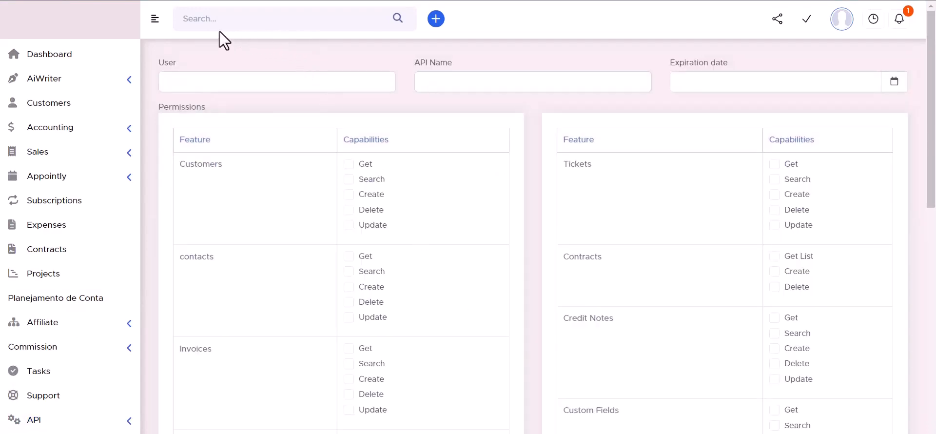
pyautogui.click(446, 82)
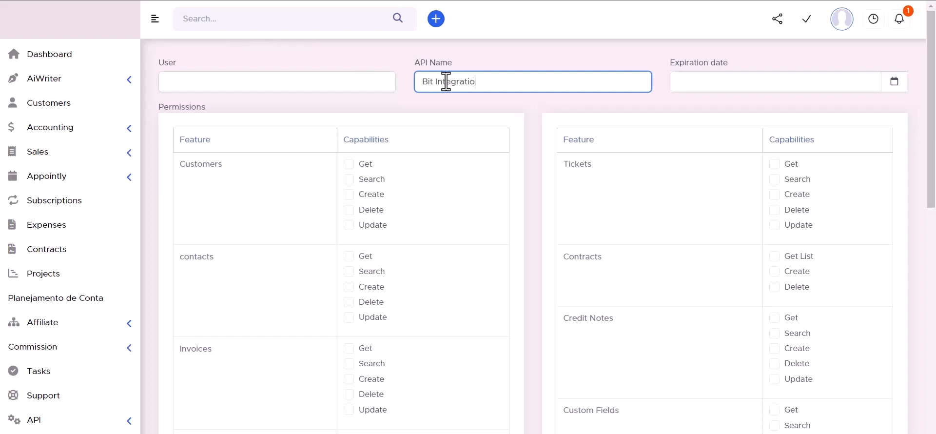
pyautogui.click(893, 82)
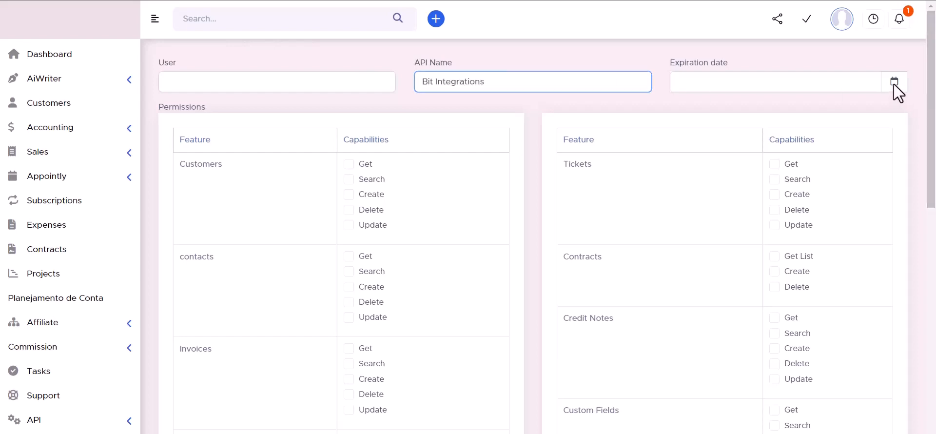
pyautogui.click(827, 222)
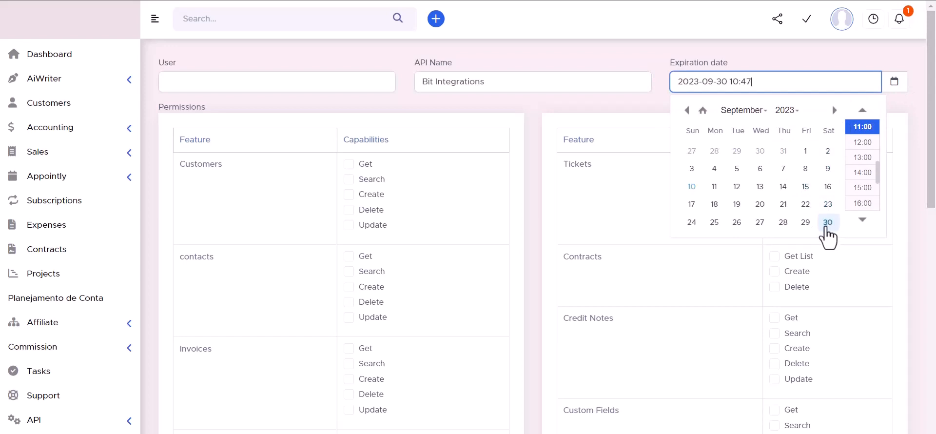
pyautogui.click(787, 110)
pyautogui.scroll(-5, 785, 147)
pyautogui.click(784, 134)
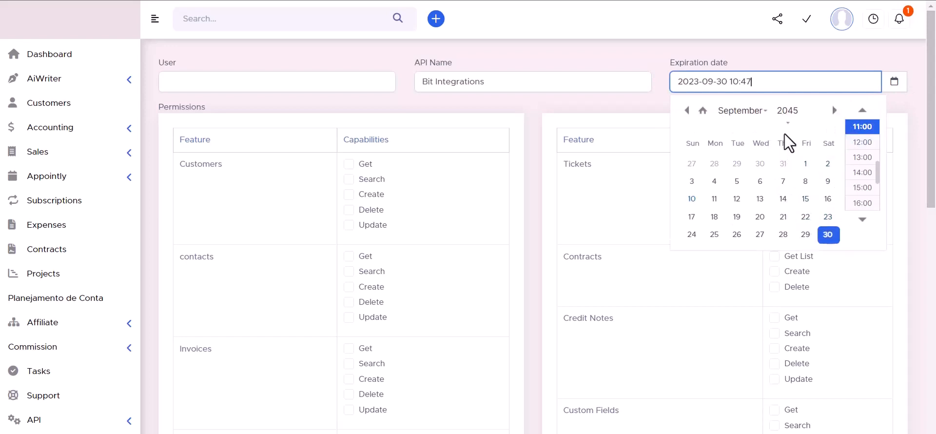
pyautogui.click(662, 59)
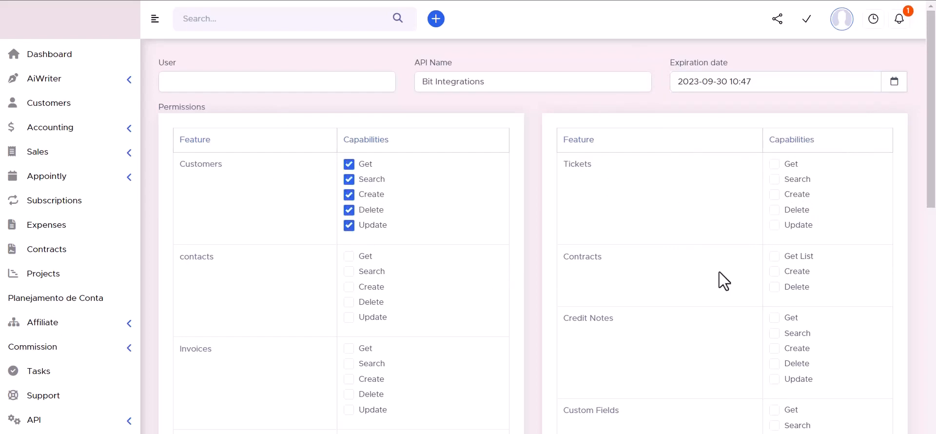
# Grant all Tickets and Contracts capabilities to the token
pyautogui.click(774, 257)
pyautogui.click(774, 271)
pyautogui.click(774, 287)
pyautogui.click(774, 225)
pyautogui.click(774, 210)
pyautogui.click(774, 194)
pyautogui.click(774, 179)
pyautogui.click(774, 163)
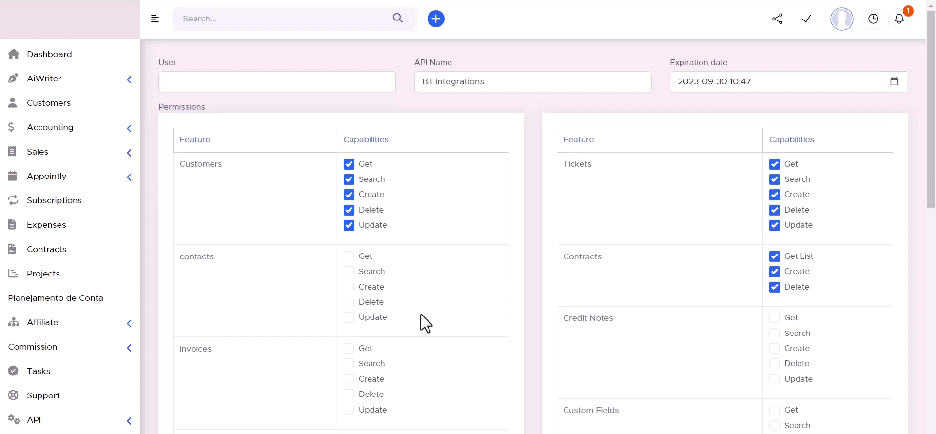
# Grant all contacts and Invoices capabilities to the token
pyautogui.click(349, 257)
pyautogui.click(349, 272)
pyautogui.click(349, 302)
pyautogui.click(348, 317)
pyautogui.scroll(-3, 406, 253)
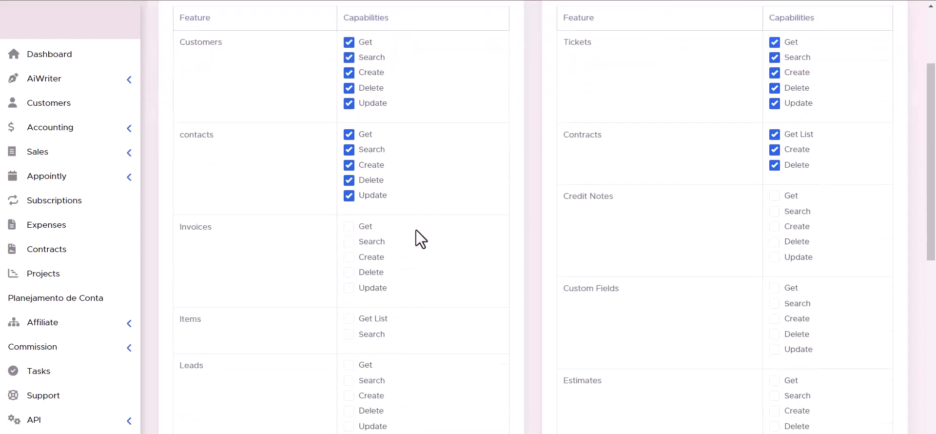
pyautogui.click(349, 226)
pyautogui.click(349, 272)
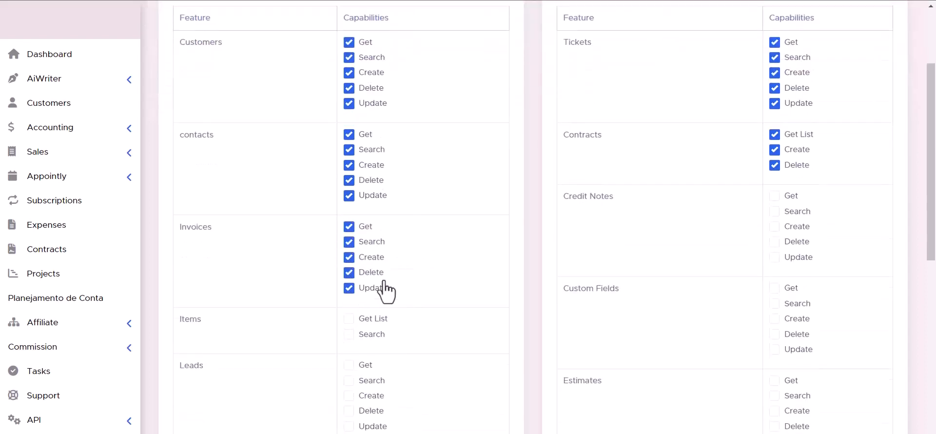
pyautogui.click(382, 288)
# Grant all Credit Notes and Items capabilities to the token
pyautogui.click(774, 195)
pyautogui.click(774, 211)
pyautogui.scroll(-3, 408, 221)
pyautogui.click(349, 213)
pyautogui.click(349, 197)
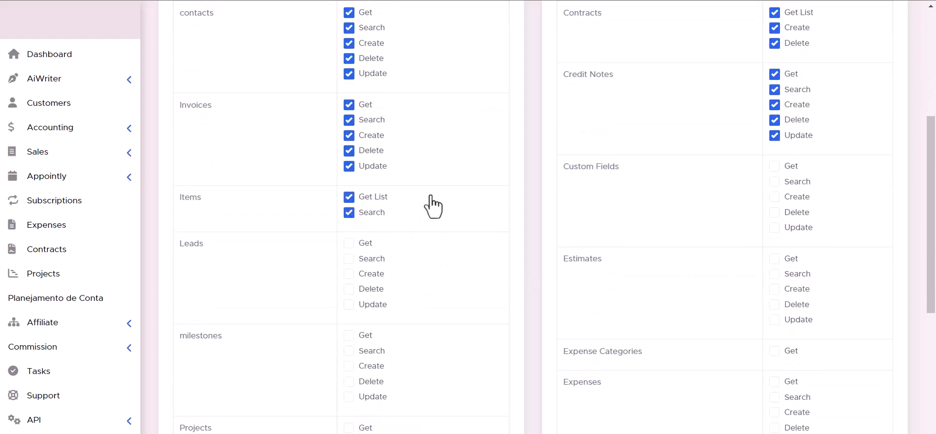
# Grant all Custom Fields capabilities to the token
pyautogui.click(774, 227)
pyautogui.click(774, 212)
pyautogui.click(774, 197)
pyautogui.click(774, 182)
pyautogui.click(774, 167)
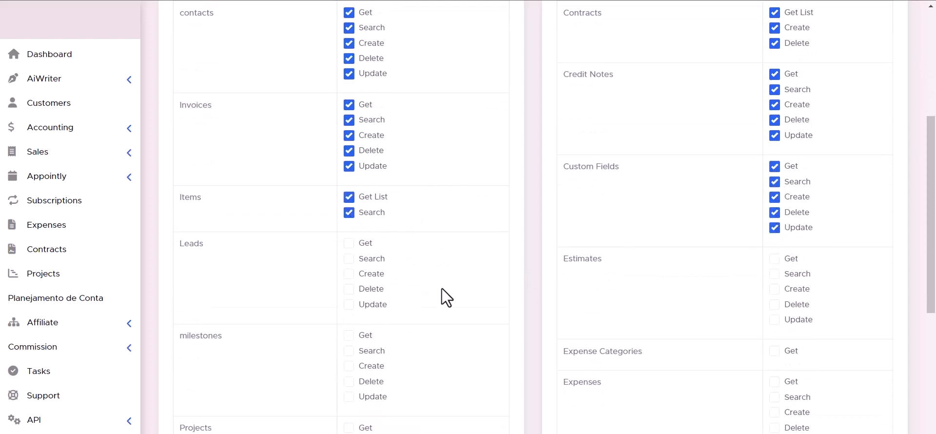
# Grant all Leads and Estimates capabilities to the token
pyautogui.click(349, 259)
pyautogui.click(349, 274)
pyautogui.click(349, 289)
pyautogui.click(349, 304)
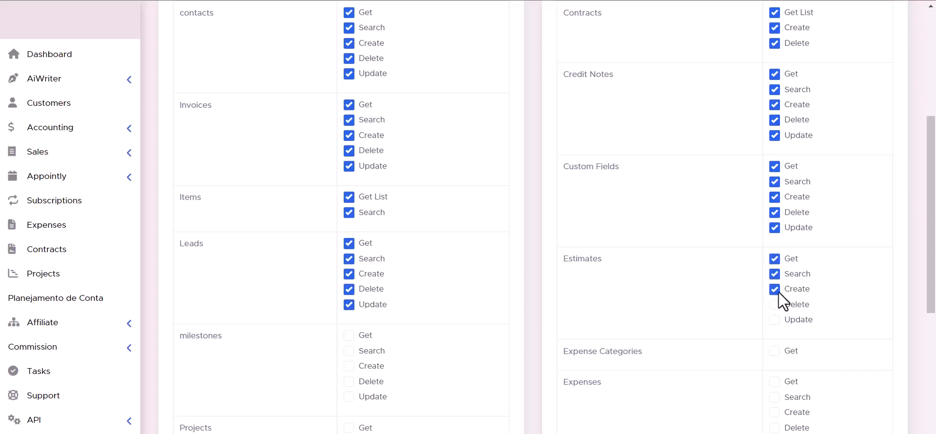
pyautogui.click(775, 304)
# Grant all milestones capabilities to the token
pyautogui.scroll(-1, 774, 327)
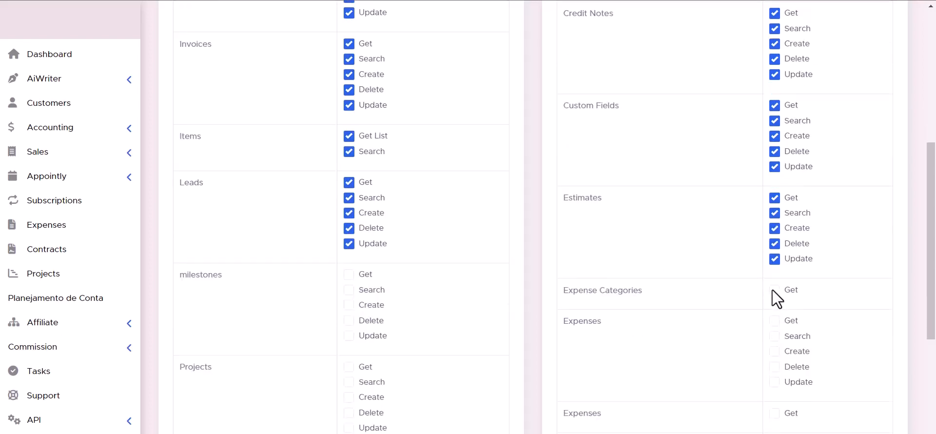
pyautogui.scroll(-4, 352, 282)
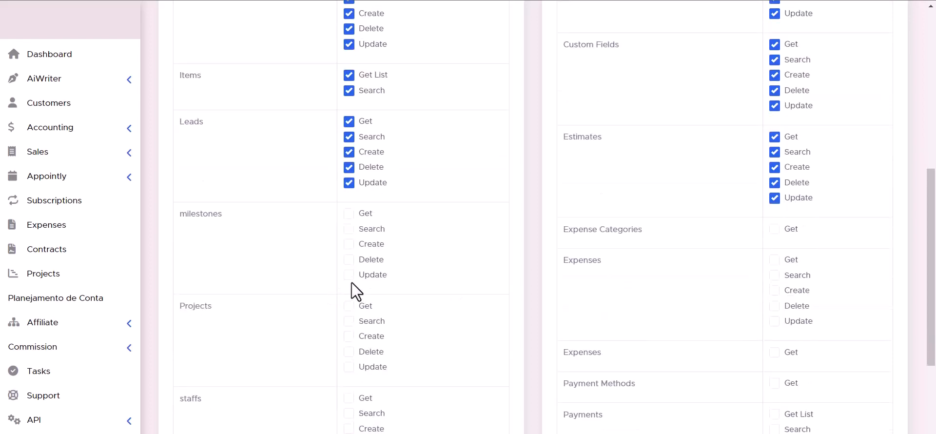
pyautogui.scroll(1, 350, 78)
pyautogui.click(349, 75)
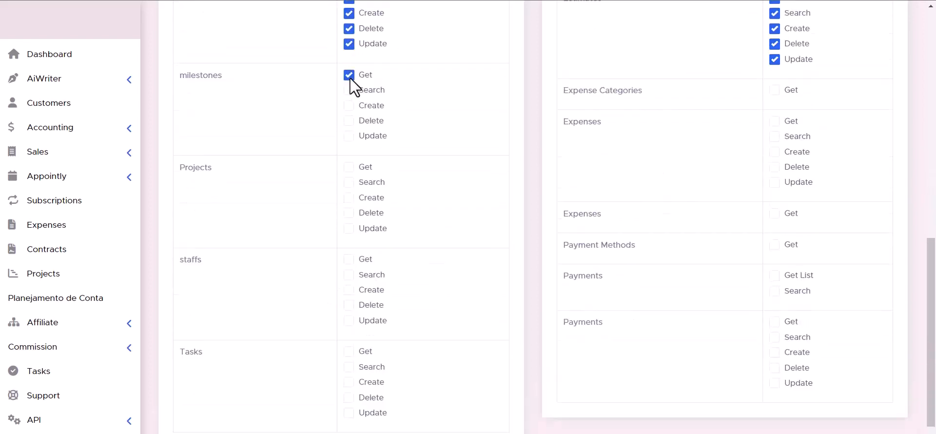
pyautogui.click(348, 121)
pyautogui.click(349, 136)
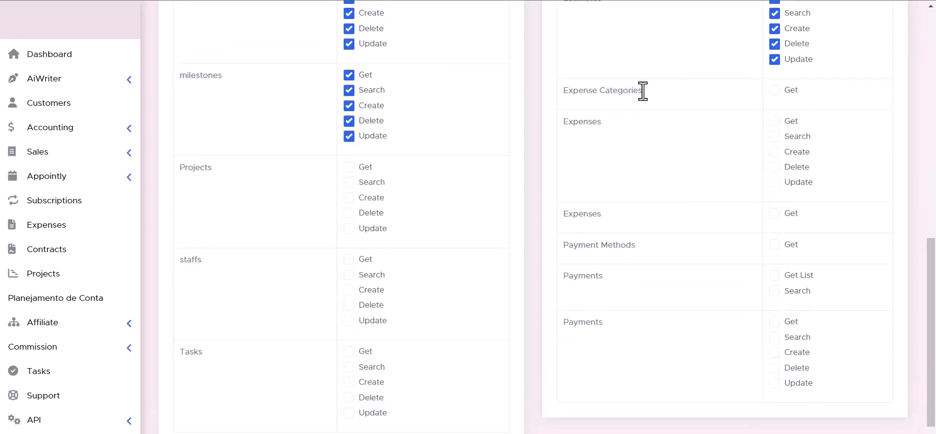
# Grant all Projects capabilities and Expense Categories access to the token
pyautogui.click(349, 166)
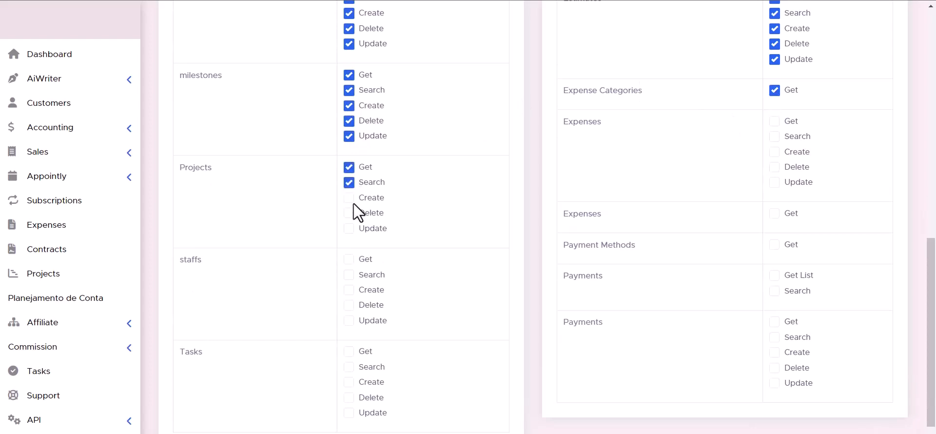
pyautogui.click(349, 198)
pyautogui.click(349, 213)
# Grant all Expenses, Payment Methods, Payments and staffs capabilities to the token
pyautogui.click(774, 183)
pyautogui.click(774, 166)
pyautogui.click(774, 136)
pyautogui.click(349, 259)
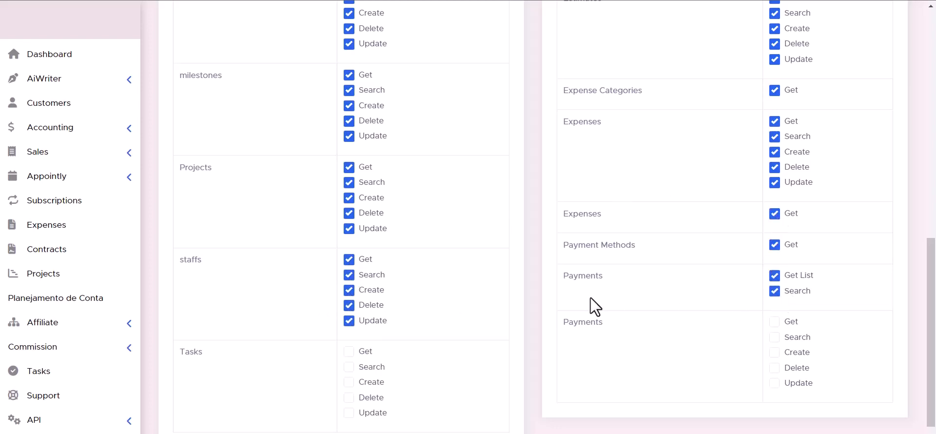
# Grant the Tasks capabilities to the token
pyautogui.scroll(-1, 591, 299)
pyautogui.click(349, 336)
pyautogui.click(349, 320)
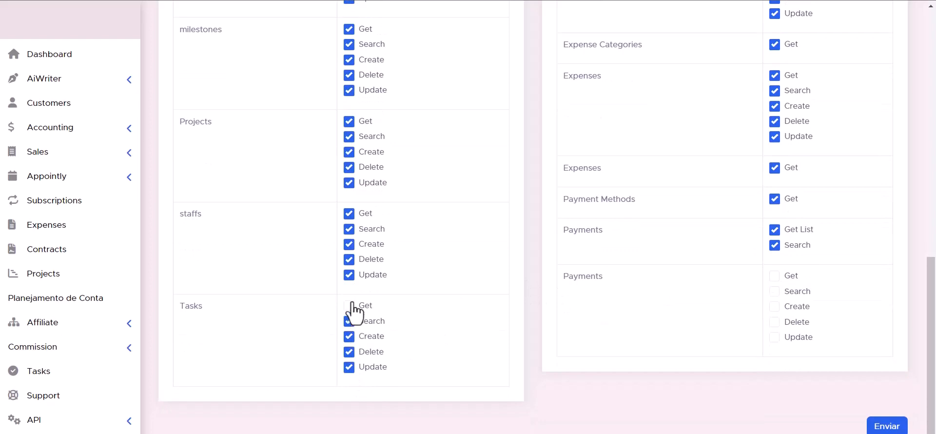
# Grant the remaining Tasks capability and all capabilities of the second Payments group to the token
pyautogui.click(349, 305)
pyautogui.click(774, 306)
pyautogui.click(774, 291)
pyautogui.click(774, 275)
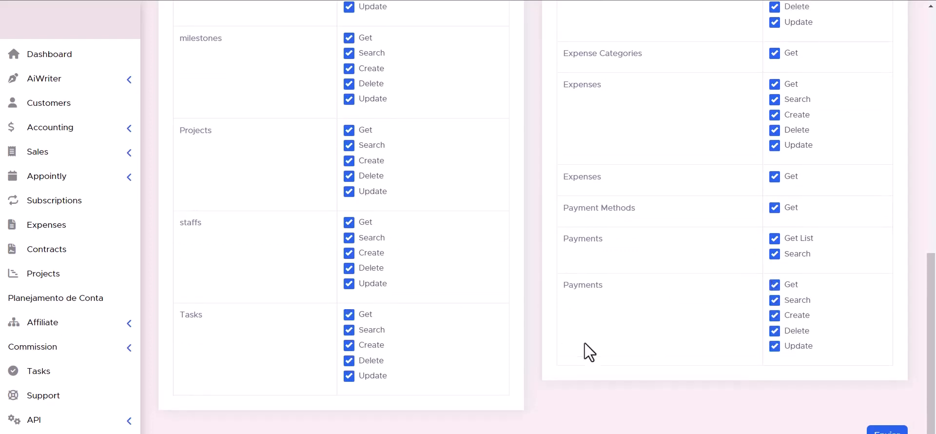
# Copy the new API token and authorize the PerfexCRM connection in Bit Integrations with it
pyautogui.scroll(-1, 584, 343)
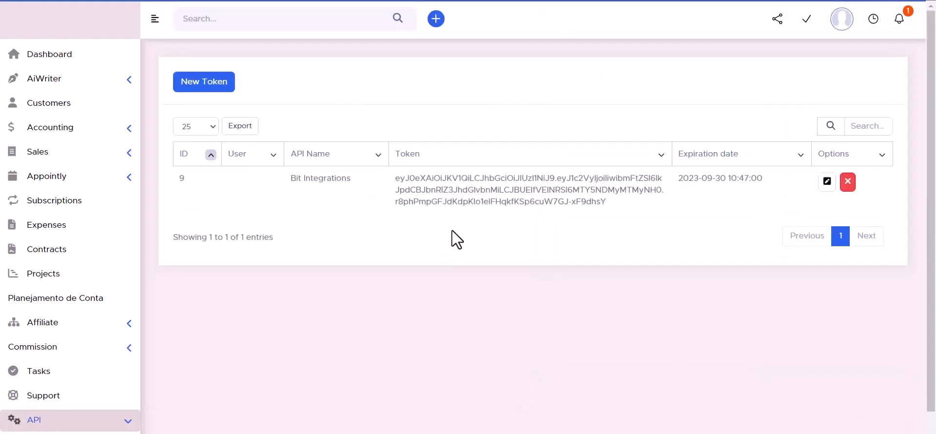
pyautogui.tripleClick(471, 191)
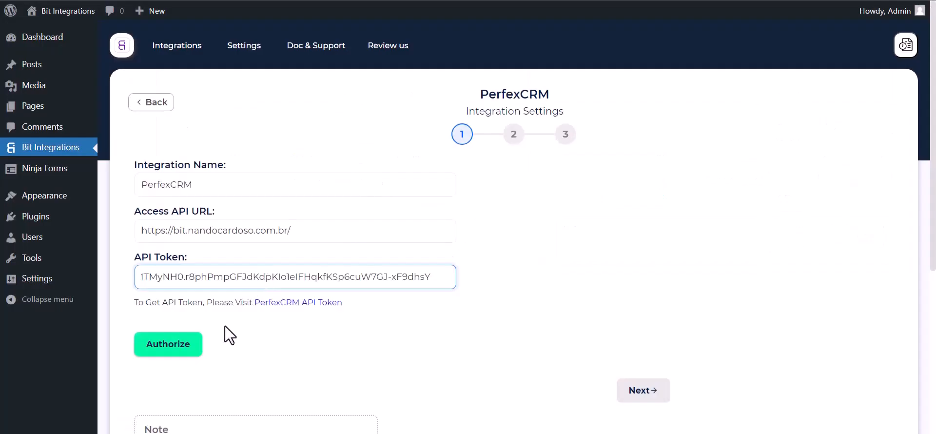
pyautogui.click(163, 345)
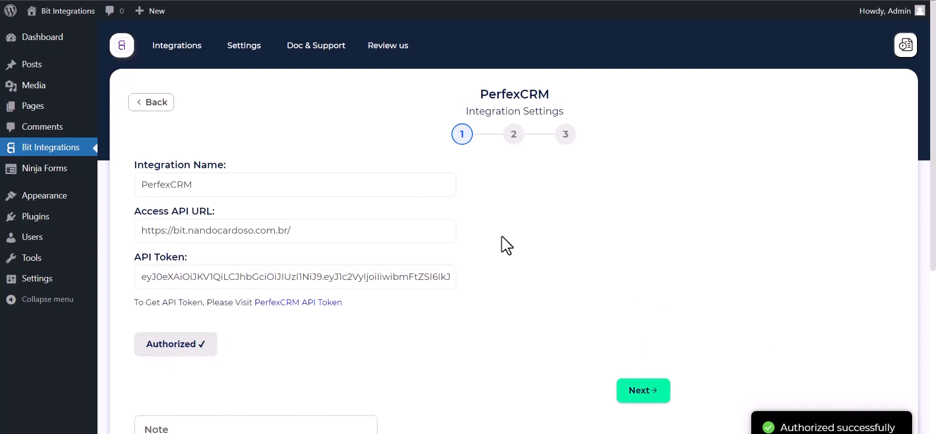
# Continue to the action settings and choose the Create Contact action
pyautogui.scroll(-2, 555, 250)
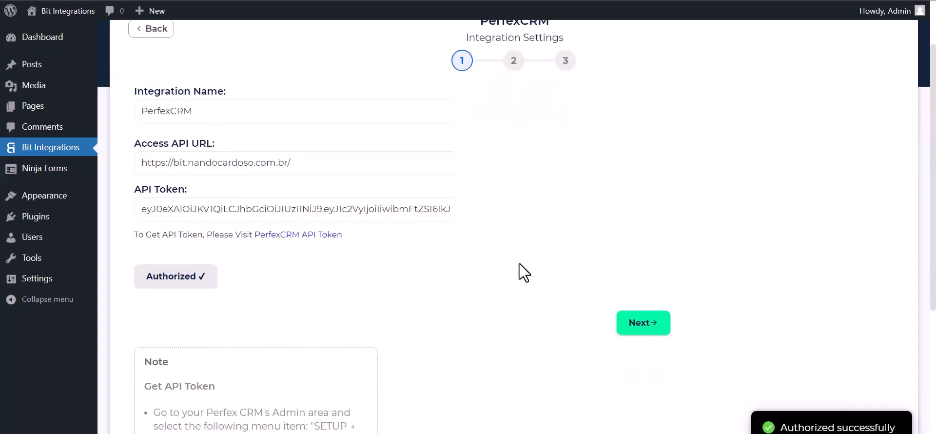
pyautogui.scroll(2, 519, 263)
pyautogui.click(645, 392)
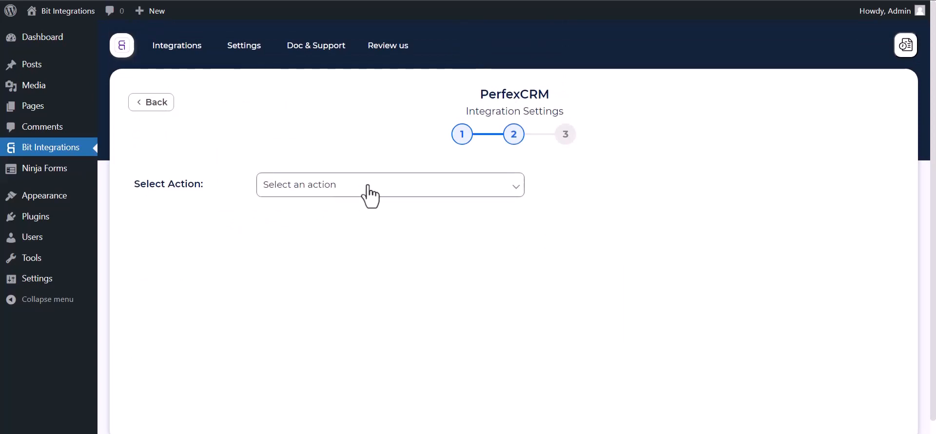
pyautogui.click(363, 185)
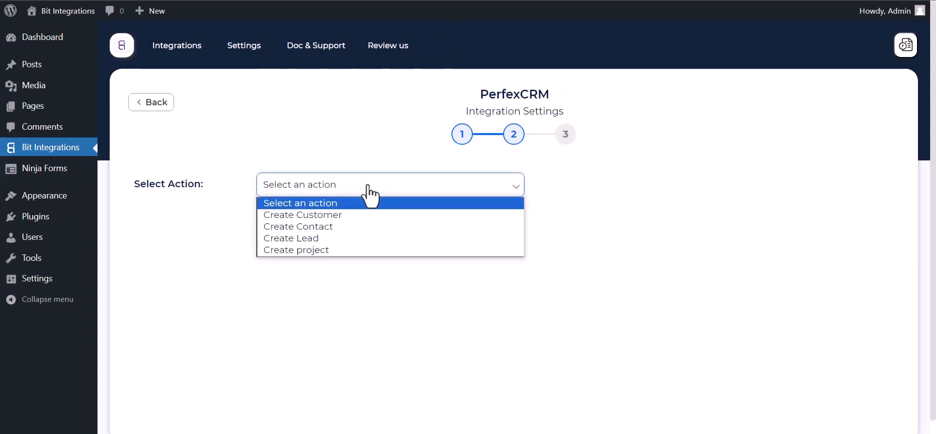
pyautogui.click(320, 228)
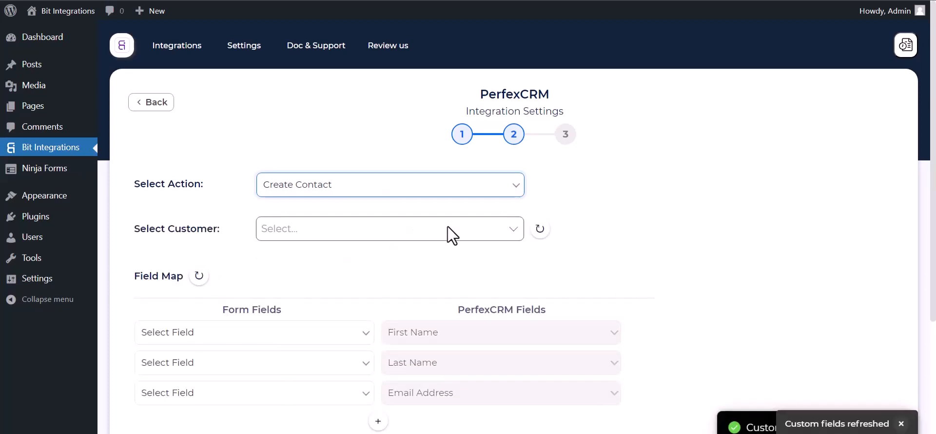
# Select Bit Integrations as the customer for the new contacts
pyautogui.scroll(-1, 447, 226)
pyautogui.click(316, 193)
pyautogui.click(299, 217)
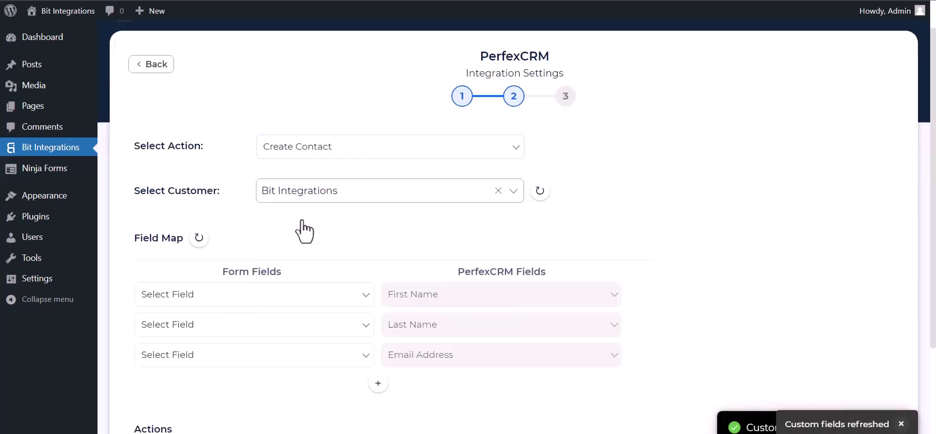
# Map the form's First Name, Last Name and Email fields to the matching PerfexCRM fields
pyautogui.scroll(-3, 312, 200)
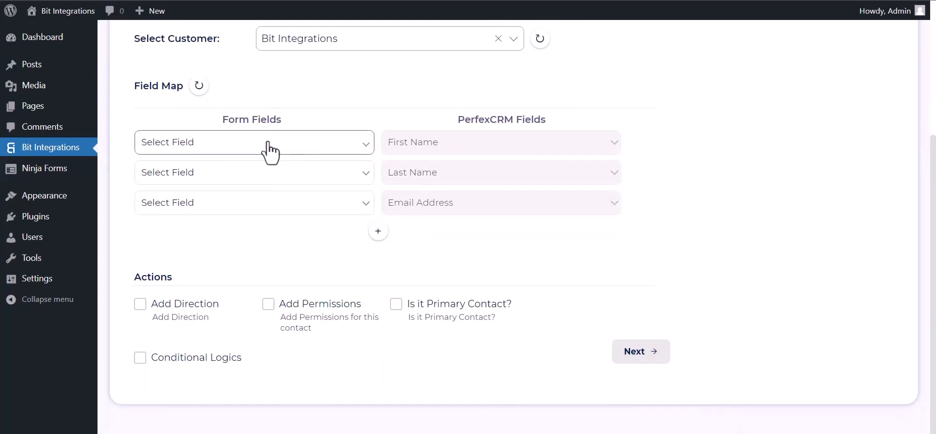
pyautogui.click(324, 143)
pyautogui.click(224, 184)
pyautogui.click(260, 176)
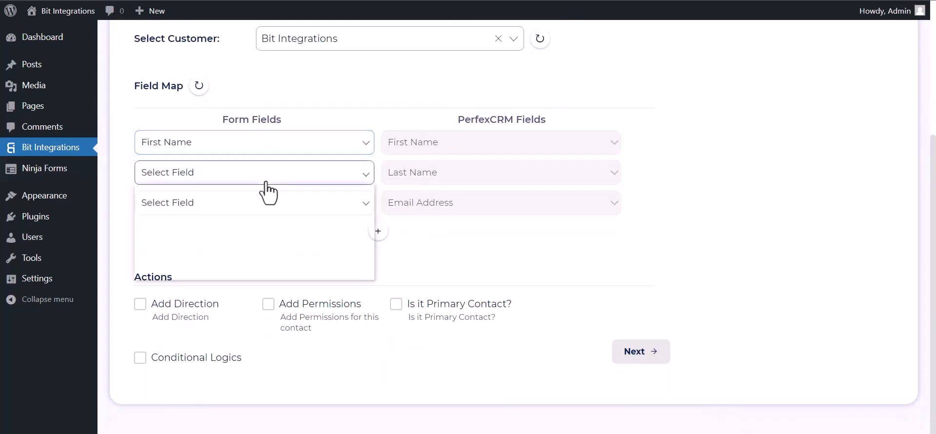
pyautogui.click(218, 223)
pyautogui.click(209, 212)
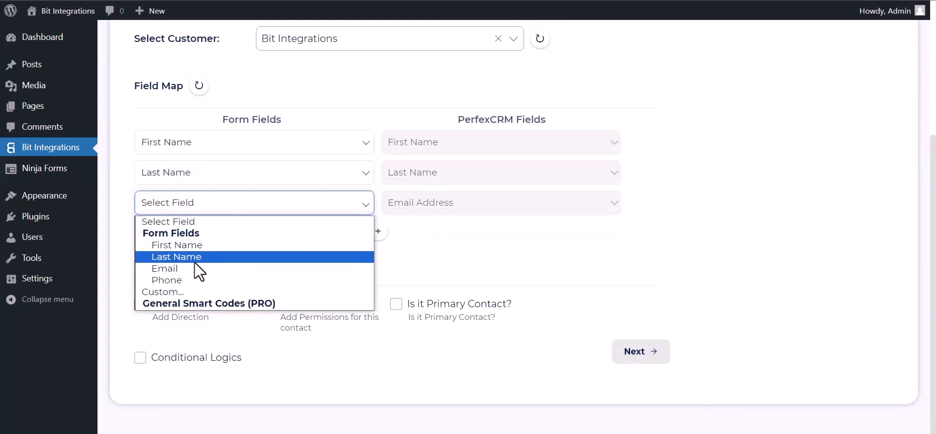
pyautogui.click(182, 267)
# Add a field map row linking the form's Phone field to the PerfexCRM Phone Number
pyautogui.click(377, 231)
pyautogui.click(397, 239)
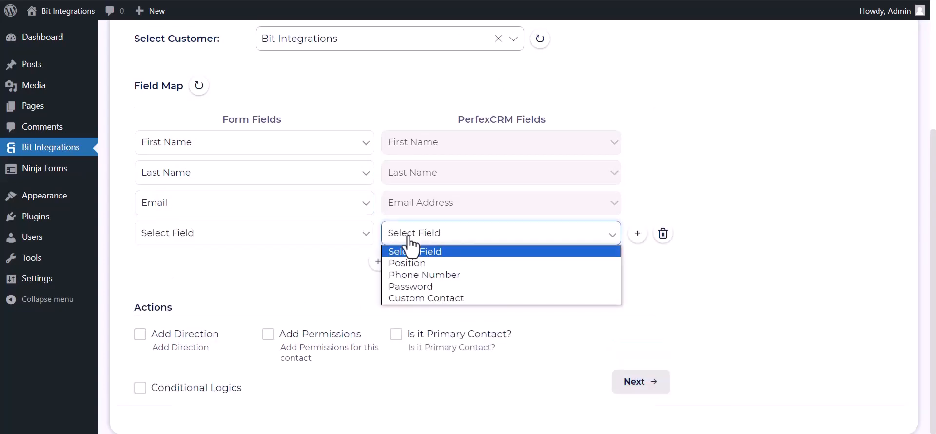
pyautogui.click(405, 273)
pyautogui.click(324, 238)
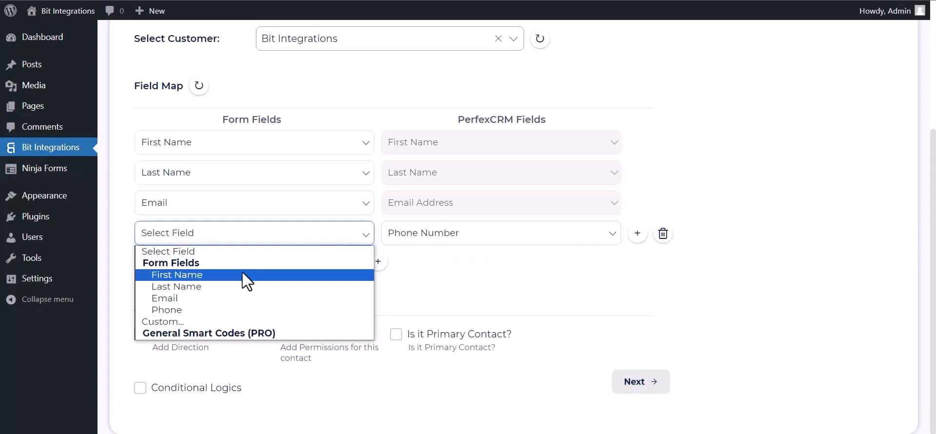
pyautogui.click(190, 309)
pyautogui.scroll(-1, 288, 255)
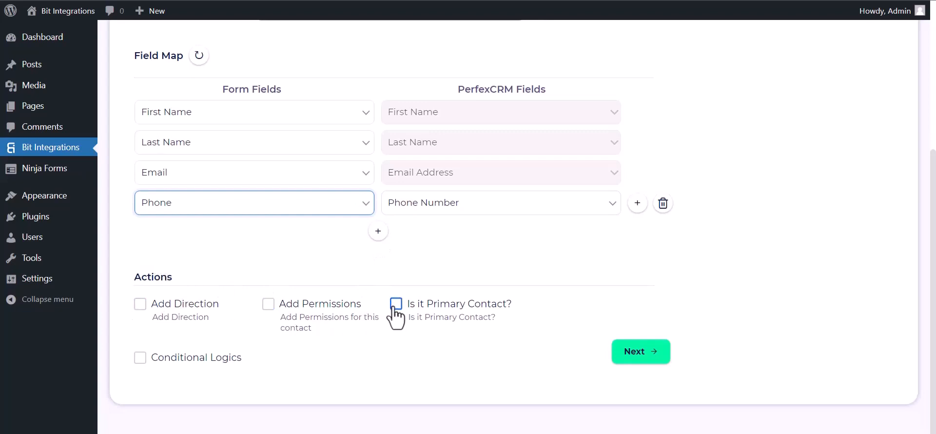
pyautogui.click(142, 358)
pyautogui.scroll(-3, 183, 316)
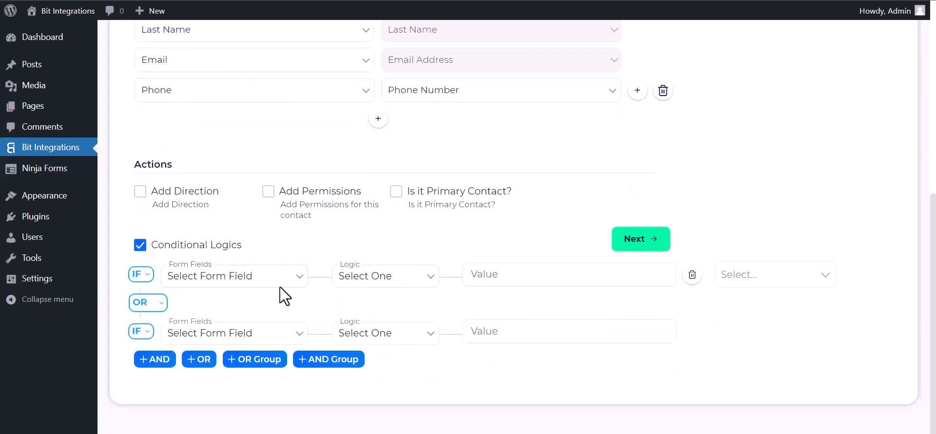
pyautogui.click(143, 246)
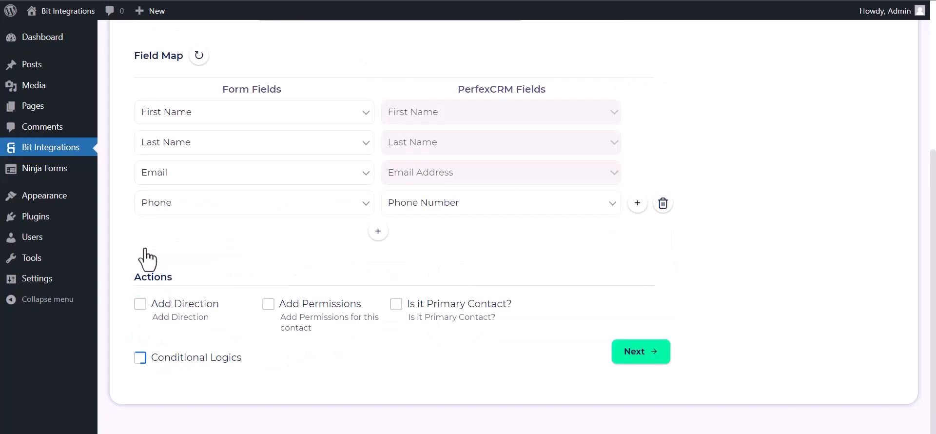
# Continue to the last step and finish and save the integration
pyautogui.click(649, 355)
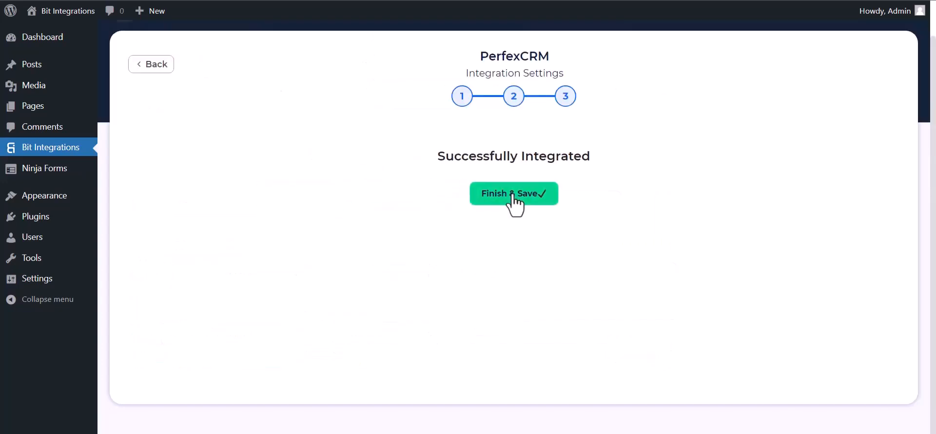
pyautogui.click(512, 197)
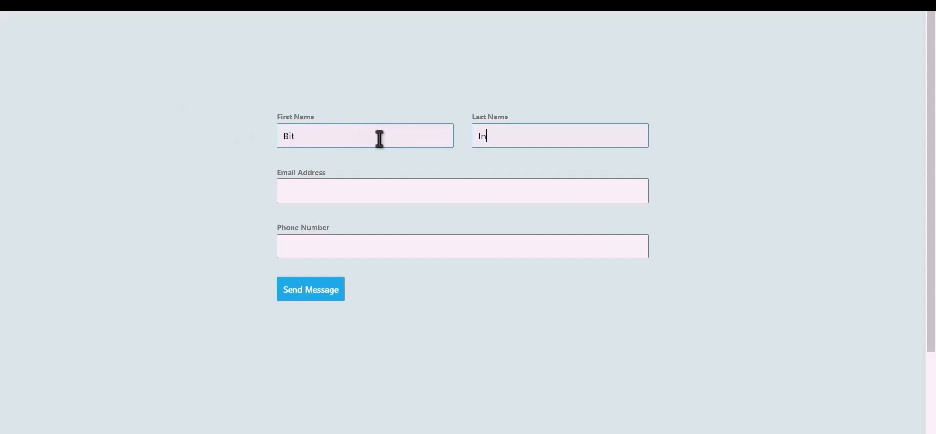
# Complete the test form with last name Integrations, an e-mail address and a phone number, and send it
pyautogui.write('gration')
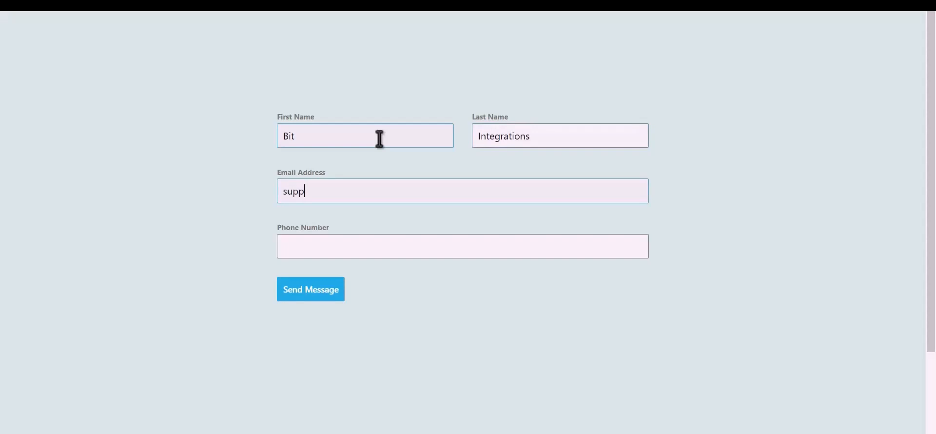
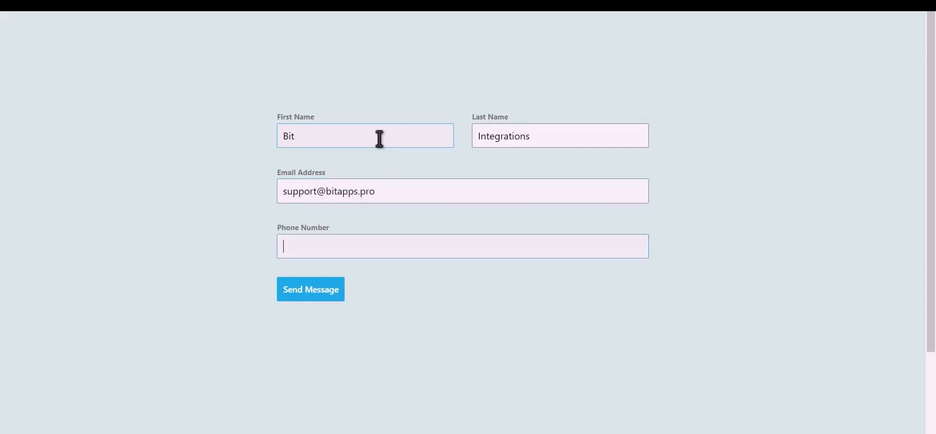
pyautogui.write('444555666')
pyautogui.click(321, 298)
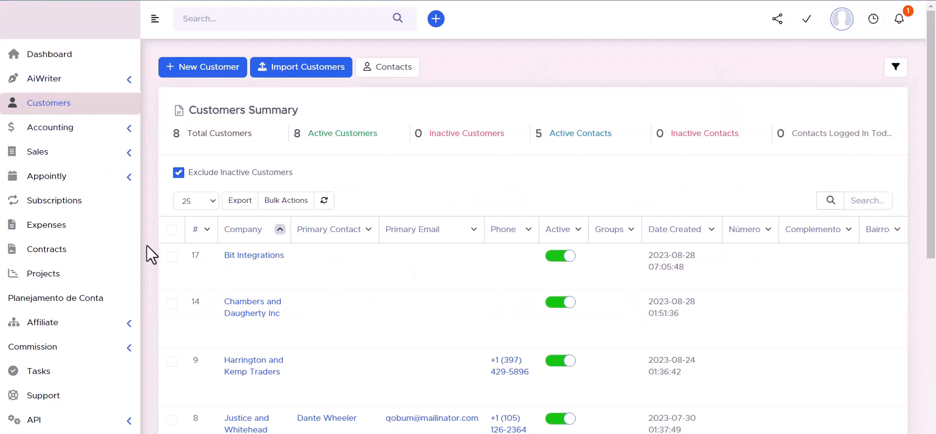
# Open the Bit Integrations customer's contacts and inspect the new contact's details
pyautogui.moveTo(252, 263)
pyautogui.click(253, 255)
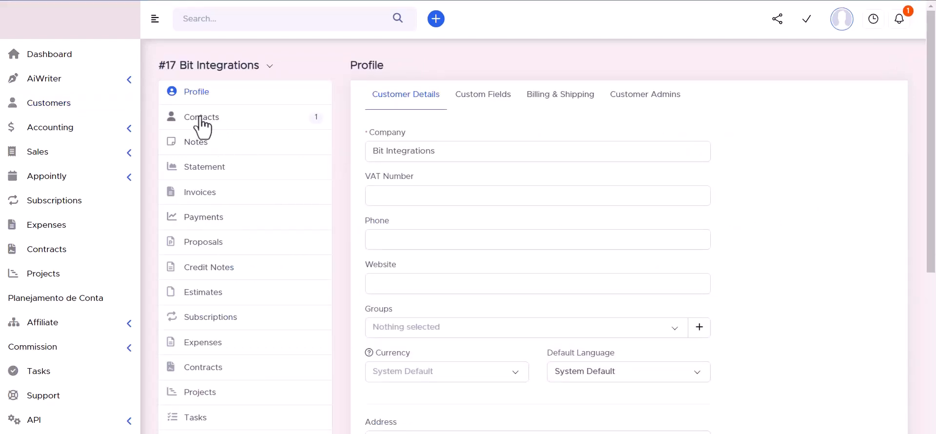
pyautogui.click(201, 121)
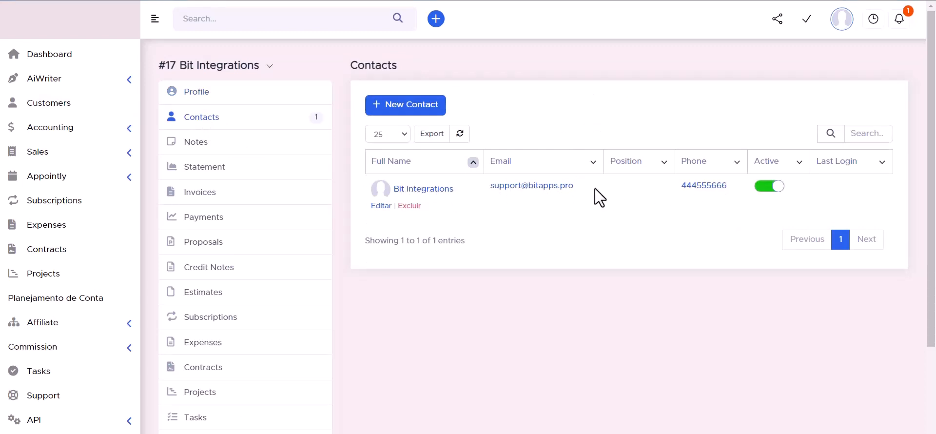
pyautogui.click(425, 193)
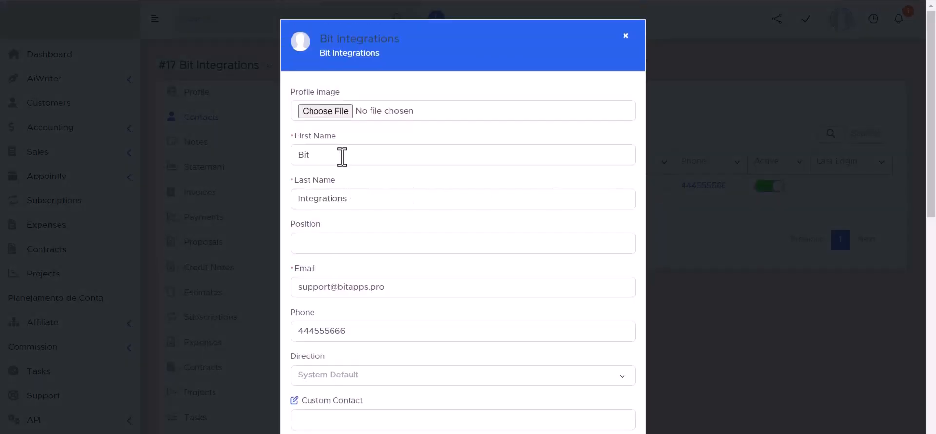
pyautogui.scroll(-3, 328, 194)
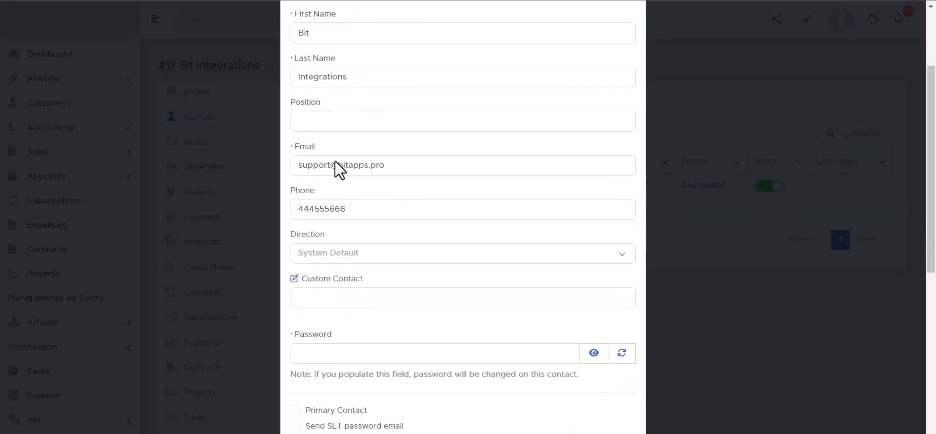